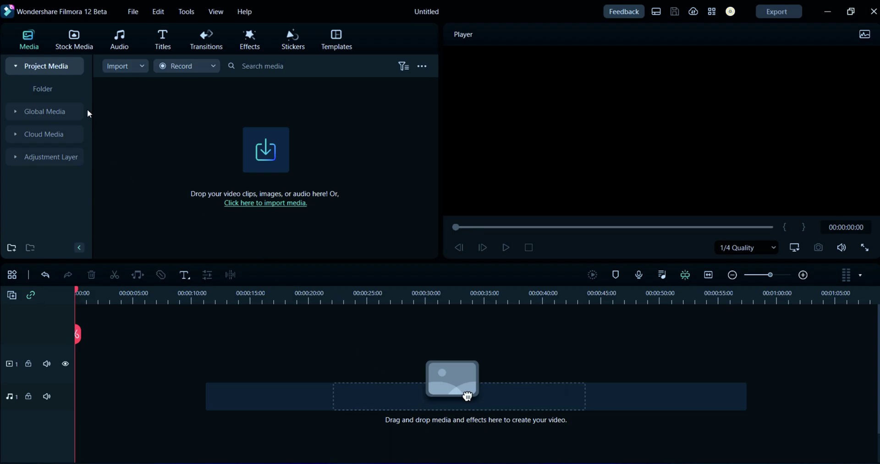
- Place the downloaded woman portrait clip at the start of video track 1 and preview it
click(70, 48)
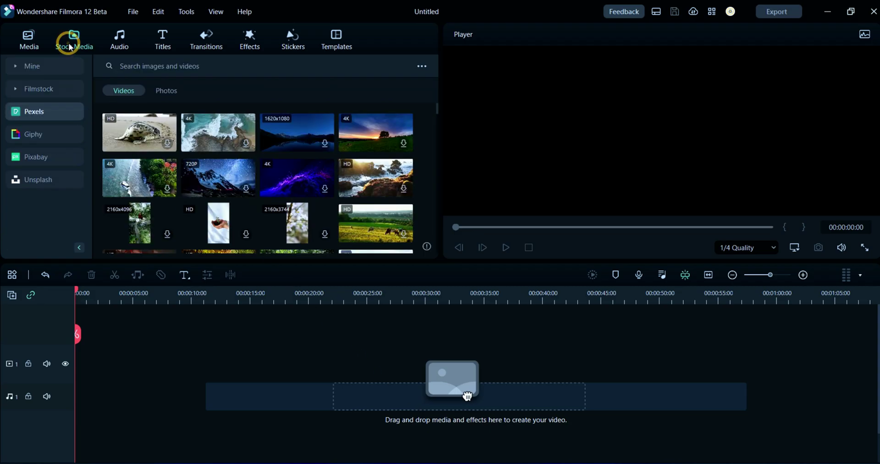
click(19, 69)
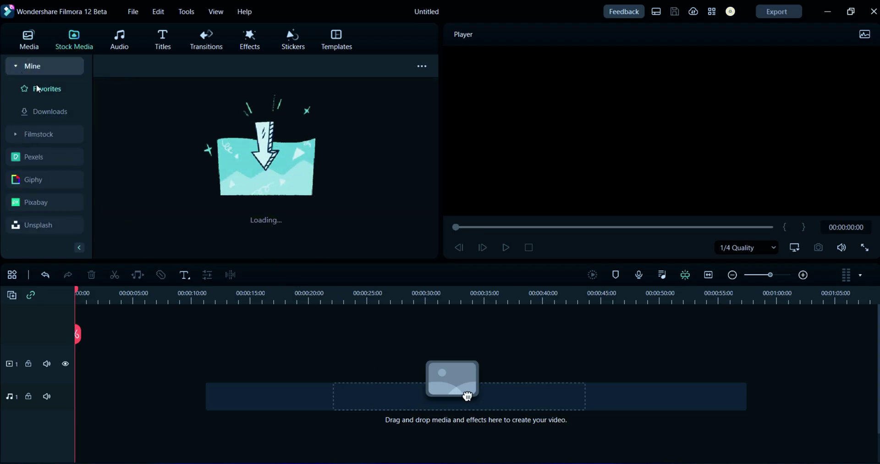
click(55, 110)
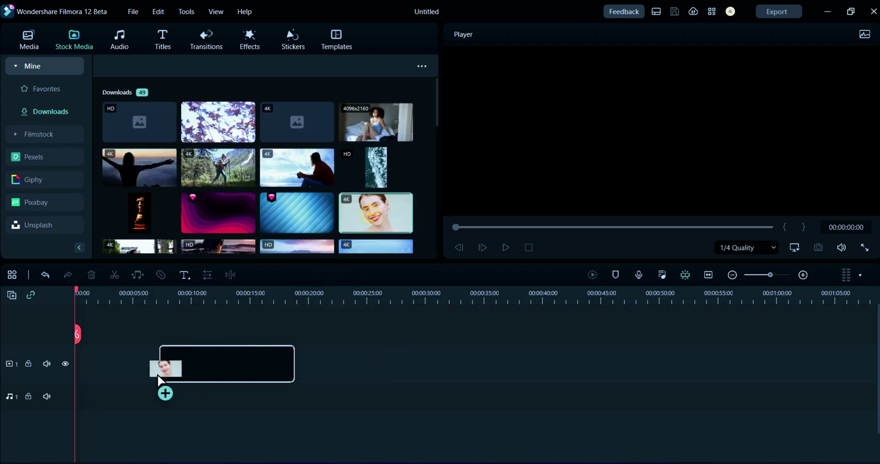
drag(468, 395, 64, 385)
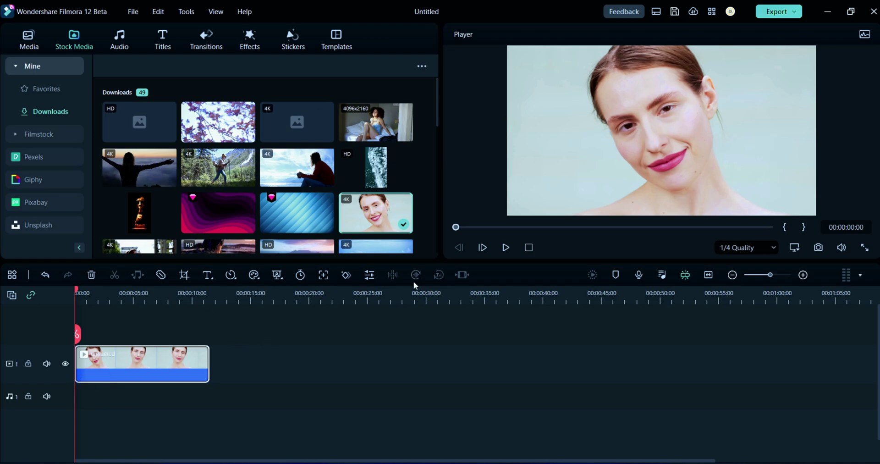
click(507, 247)
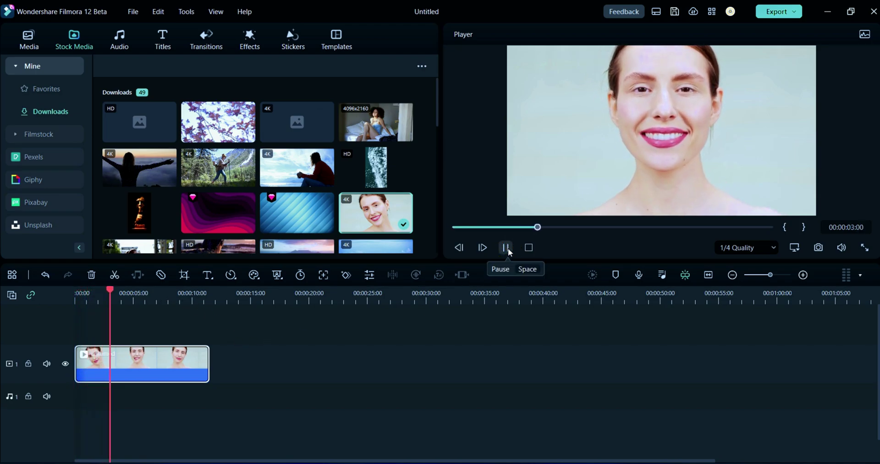
click(507, 247)
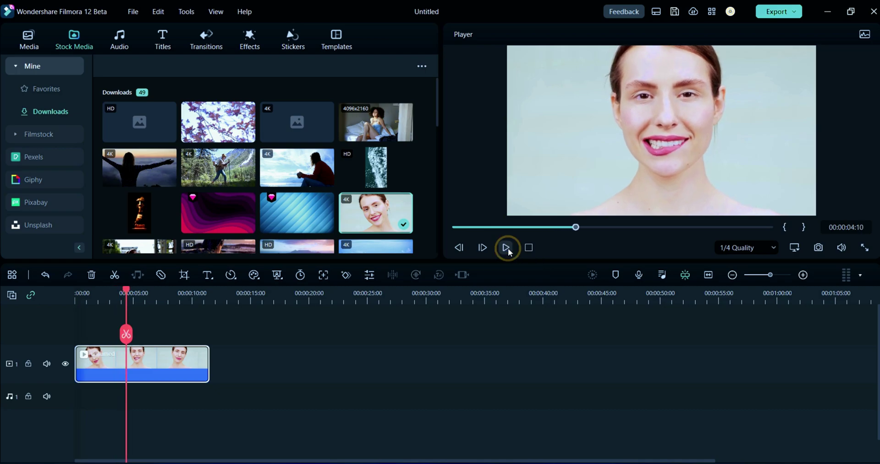
- Apply the AI Portrait Human Segmentation video effect to the woman's portrait clip
click(252, 40)
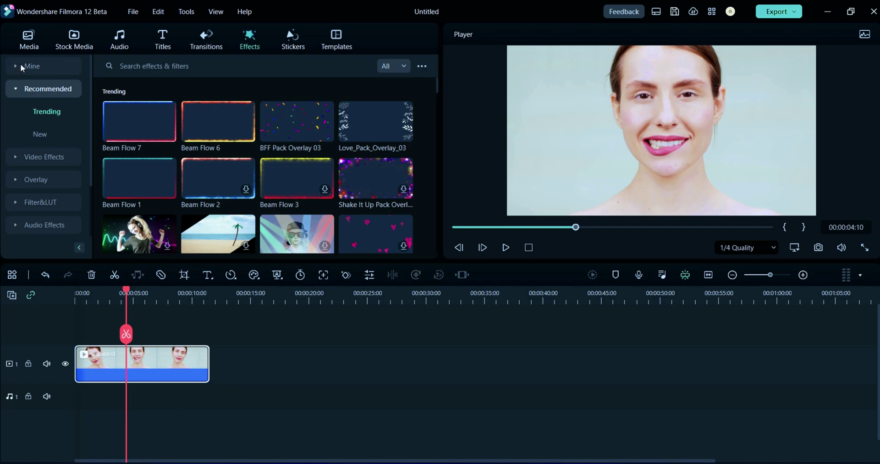
click(30, 157)
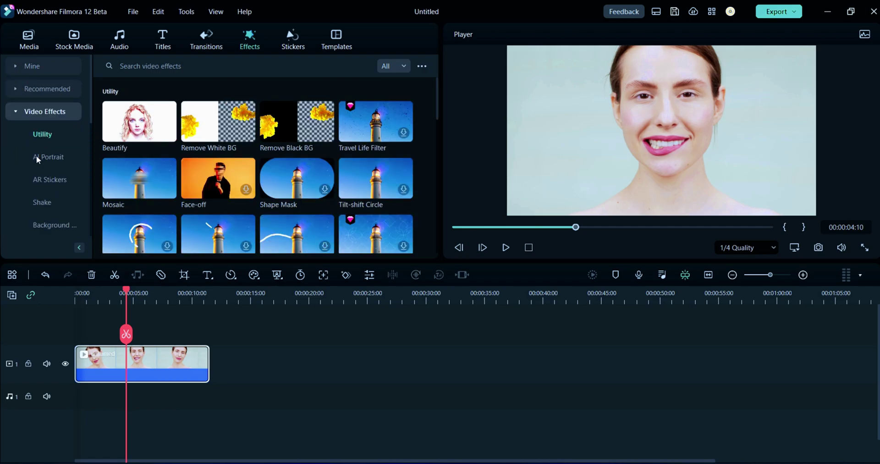
click(54, 160)
mouse_move(139, 122)
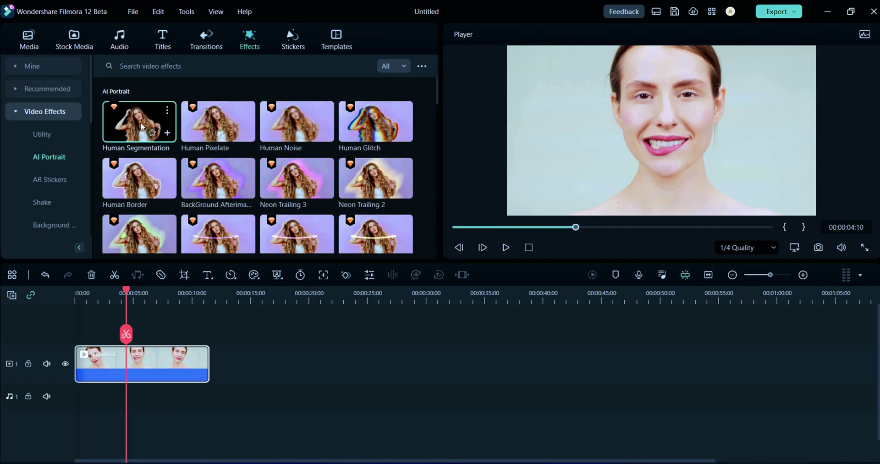
drag(141, 127, 106, 358)
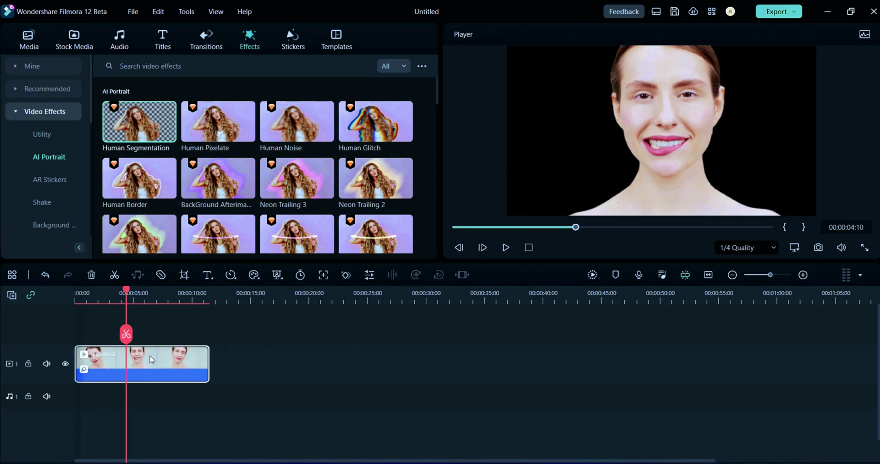
- Set Human Segmentation edge thickness to 5.5 and edge feather to 3.6, then confirm
double_click(149, 359)
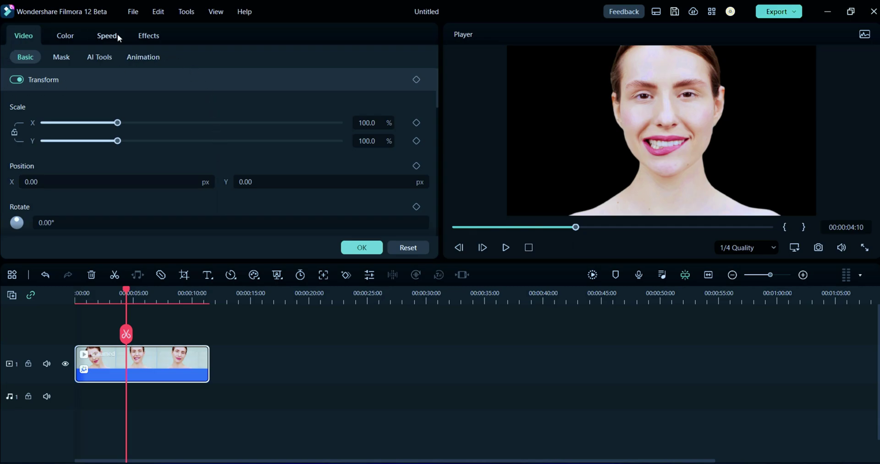
click(148, 36)
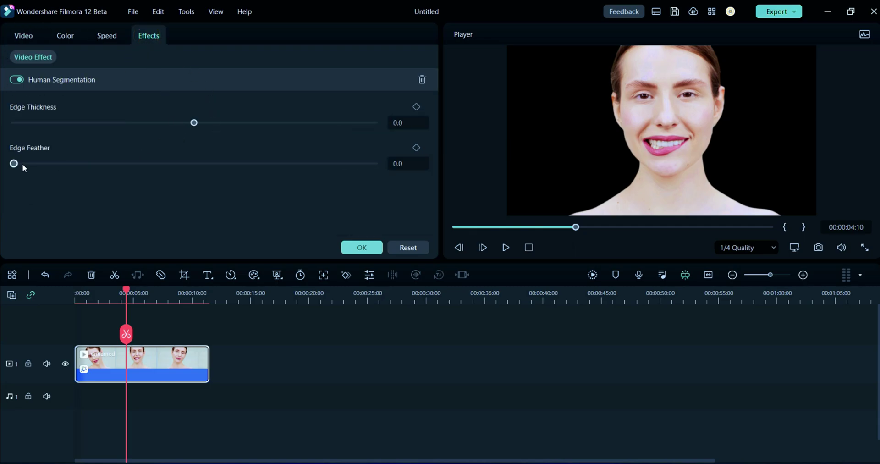
drag(34, 169, 35, 169)
drag(193, 124, 204, 129)
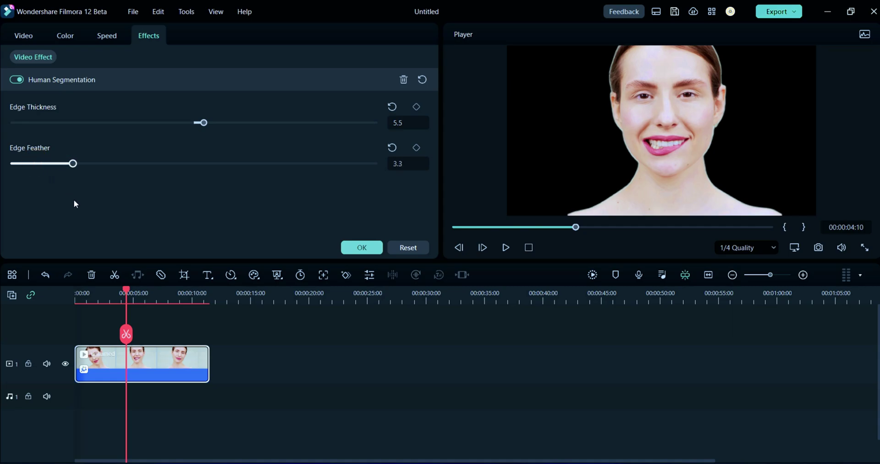
drag(73, 201, 79, 210)
click(361, 247)
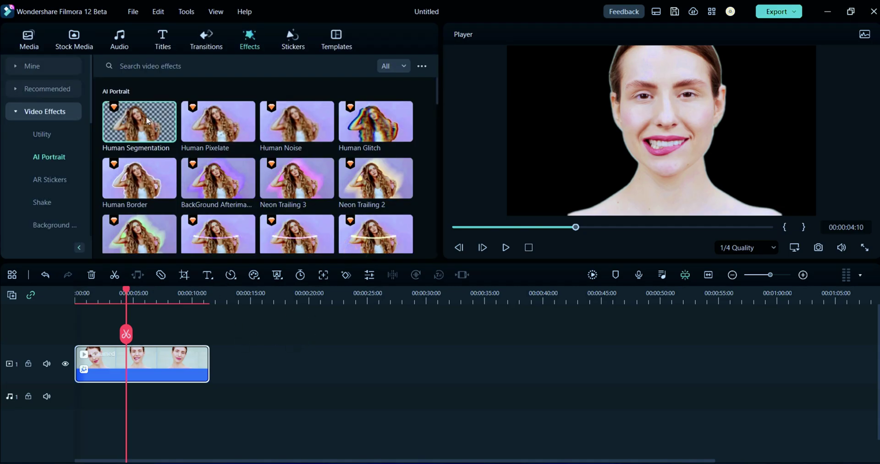
- Add the jellyfish stock clip to the timeline beneath the portrait clip at the start
click(85, 39)
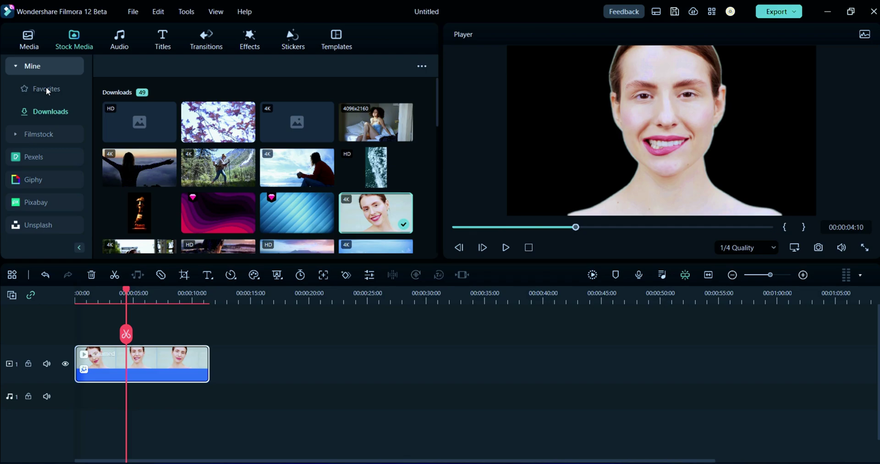
drag(139, 116, 99, 442)
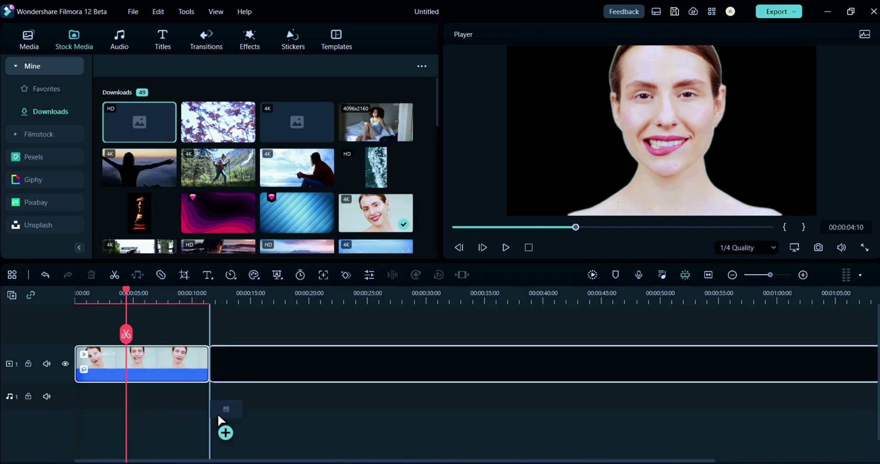
mouse_move(99, 442)
mouse_down()
mouse_move(171, 367)
mouse_move(228, 348)
mouse_up()
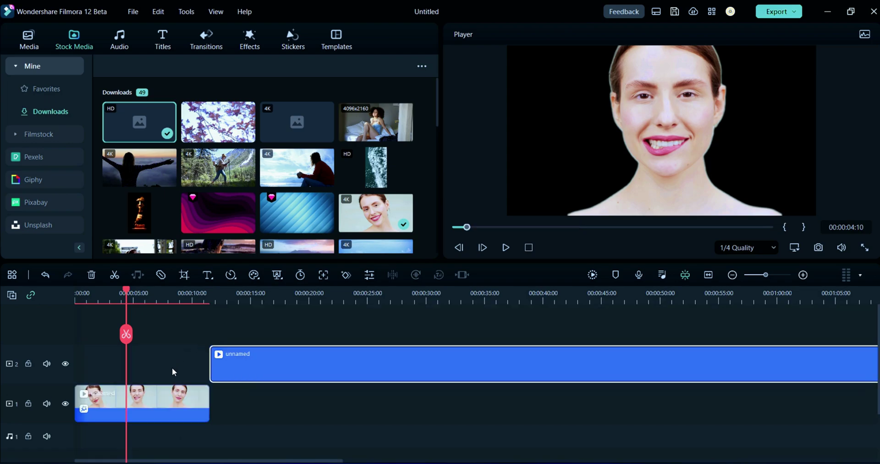
drag(159, 398, 159, 365)
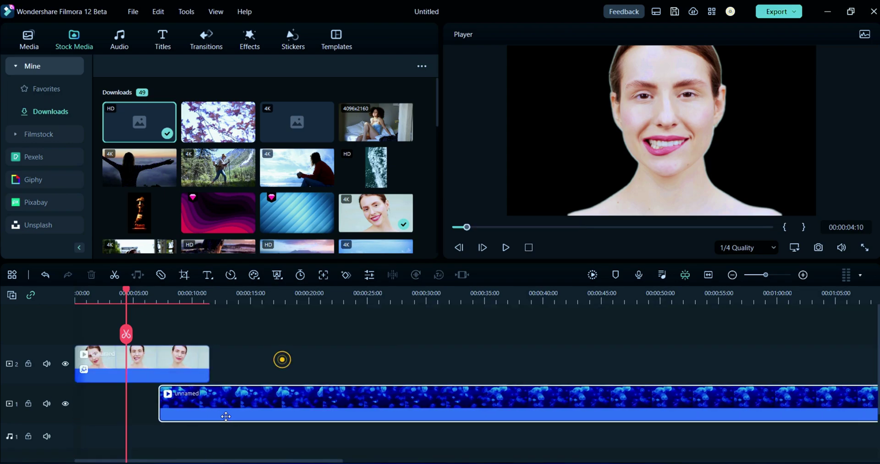
drag(282, 364, 148, 398)
- Trim the jellyfish clip to end where the portrait clip ends
drag(130, 295, 209, 340)
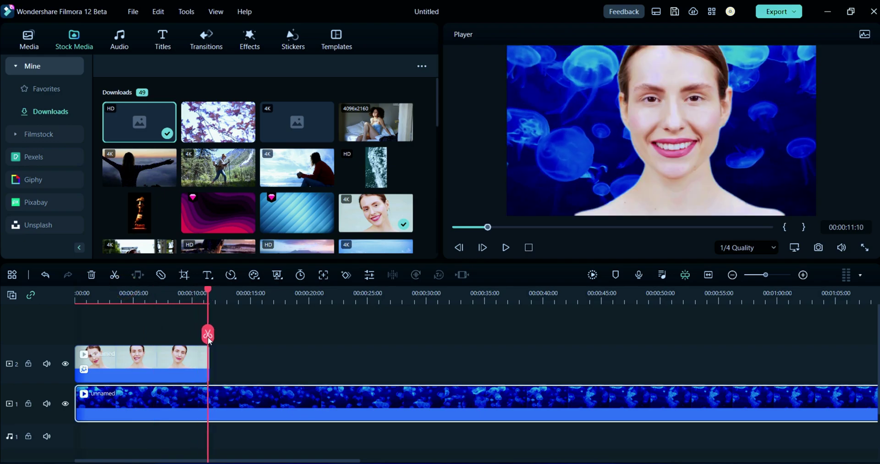
click(209, 335)
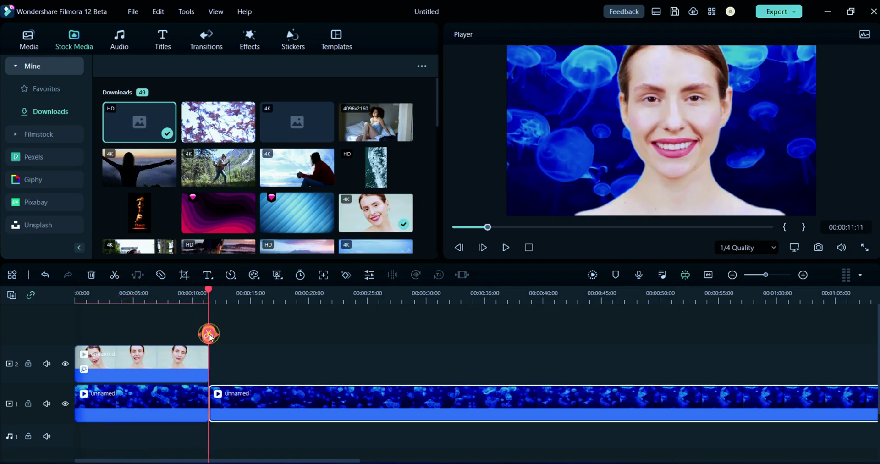
click(93, 274)
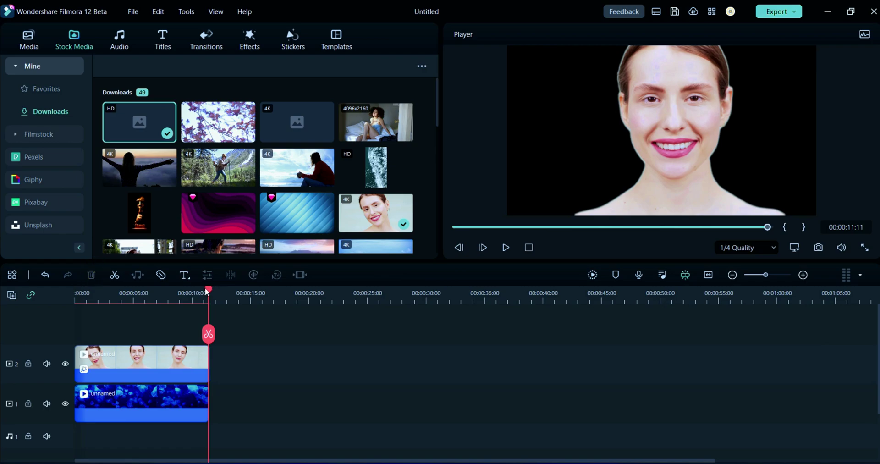
drag(207, 291, 76, 291)
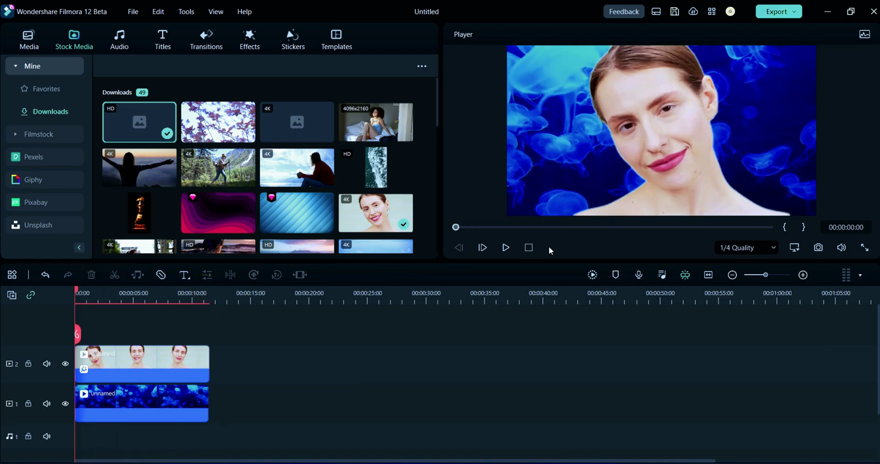
- Play the composite to about seven seconds, then bring up the Titles library
click(504, 247)
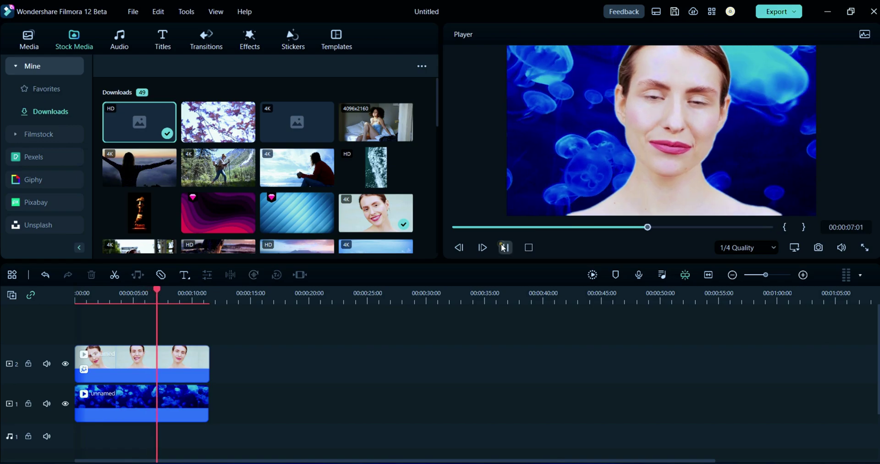
click(500, 244)
click(165, 42)
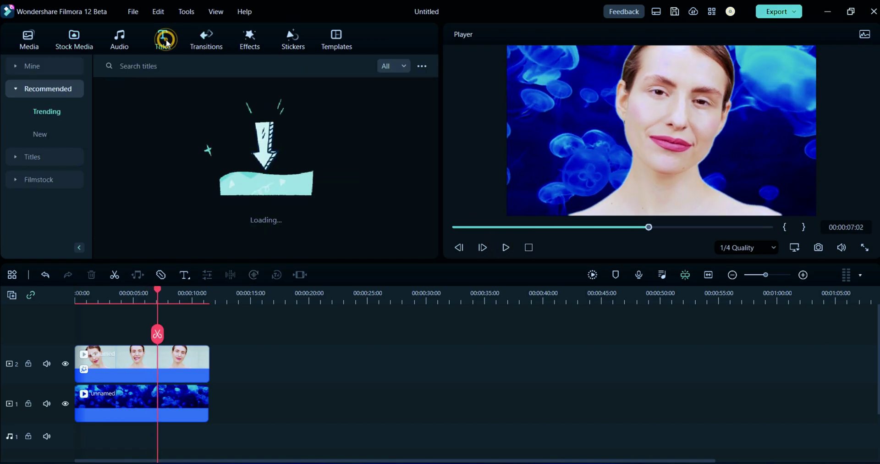
mouse_move(217, 122)
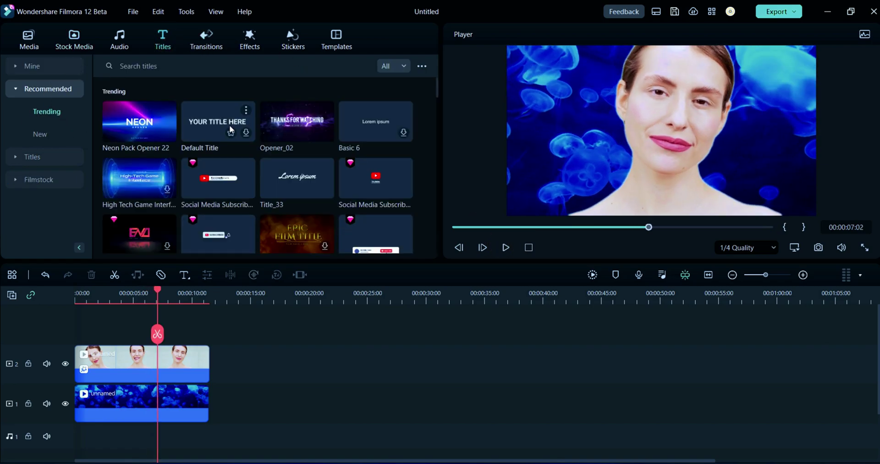
- Browse the Vertical title templates
scroll(174, 201, down, 2)
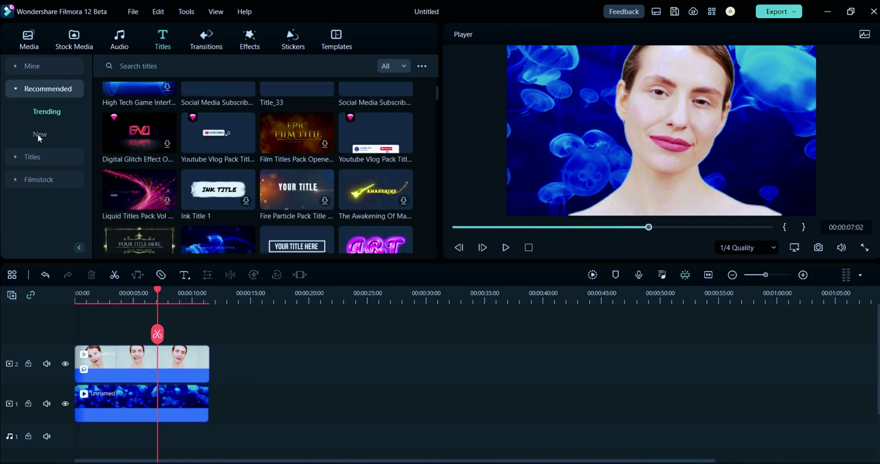
click(34, 157)
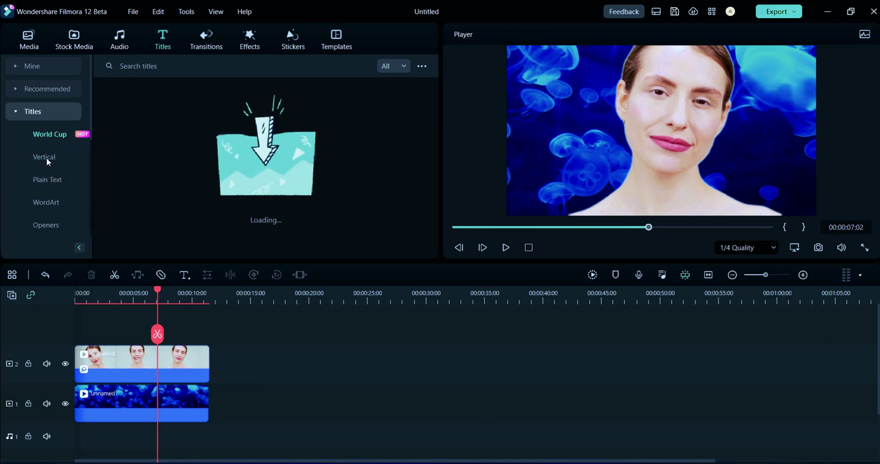
click(47, 161)
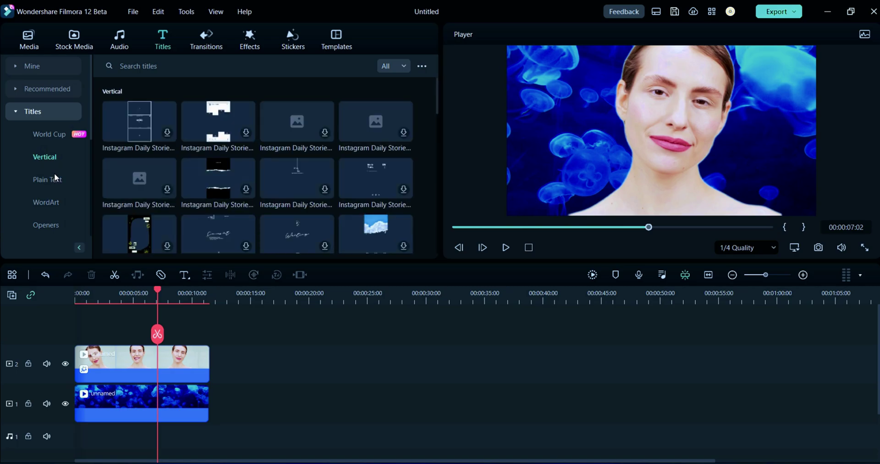
scroll(200, 172, down, 3)
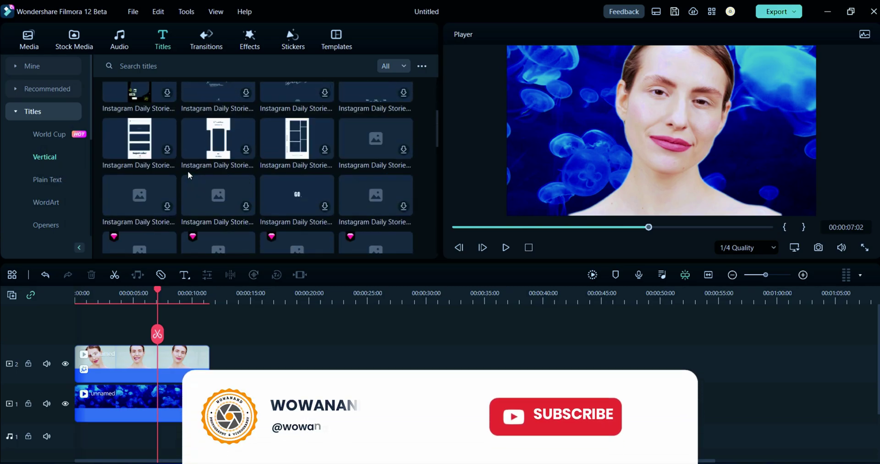
scroll(40, 175, down, 3)
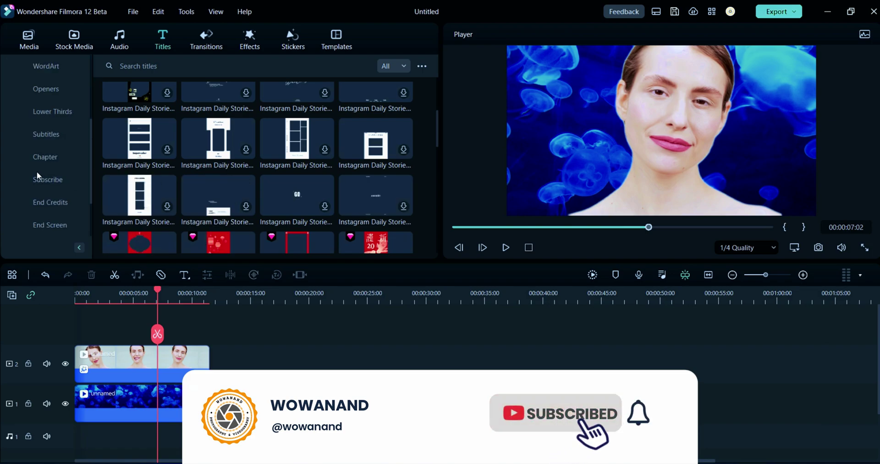
- Scroll through the Lower Thirds title templates past the news and education ones
click(46, 114)
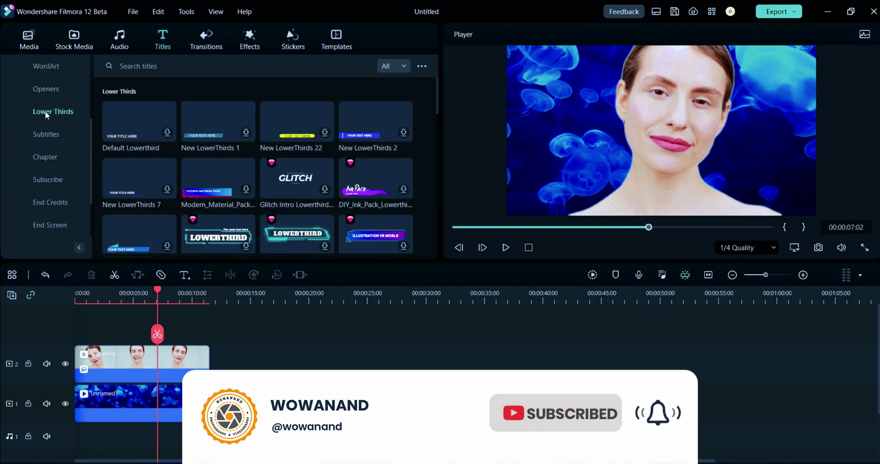
scroll(250, 173, down, 2)
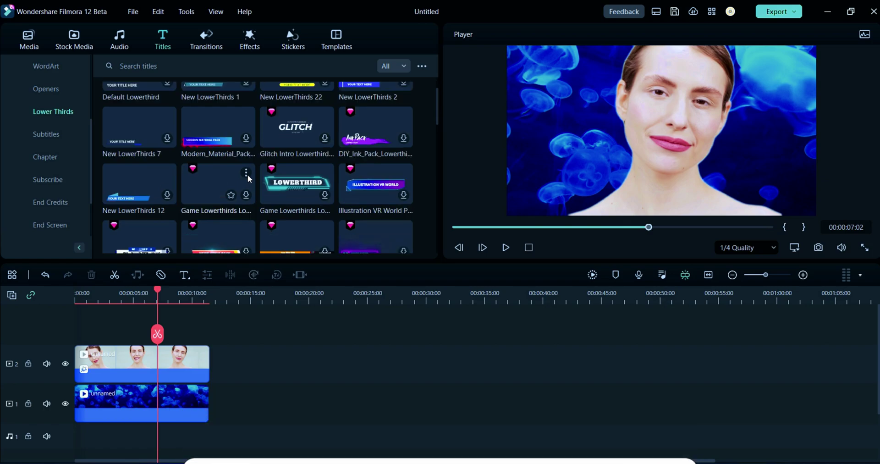
scroll(271, 198, down, 2)
mouse_move(217, 191)
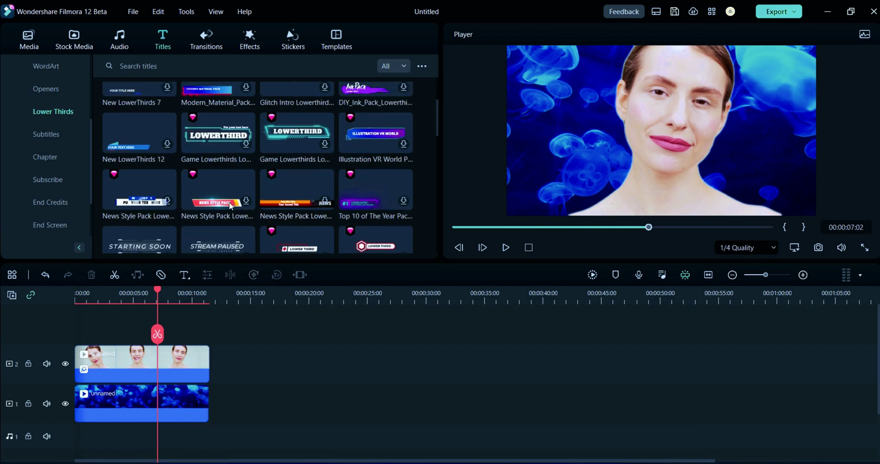
scroll(207, 206, down, 1)
scroll(137, 208, down, 2)
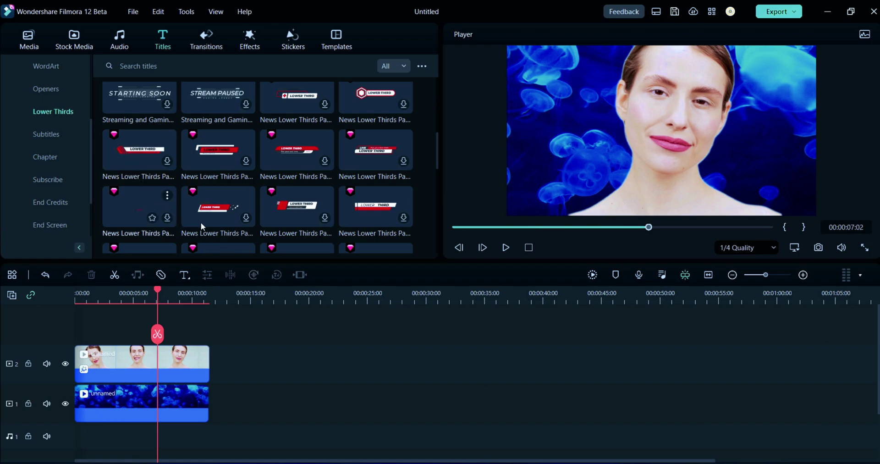
scroll(158, 202, down, 1)
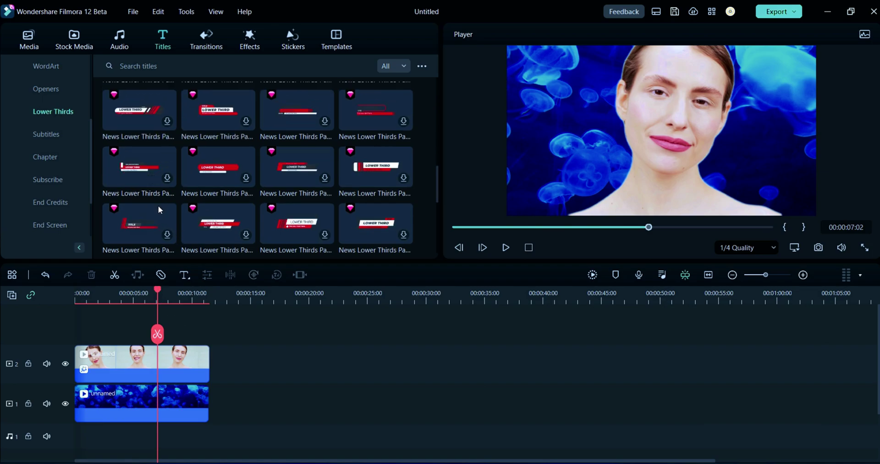
scroll(165, 213, down, 1)
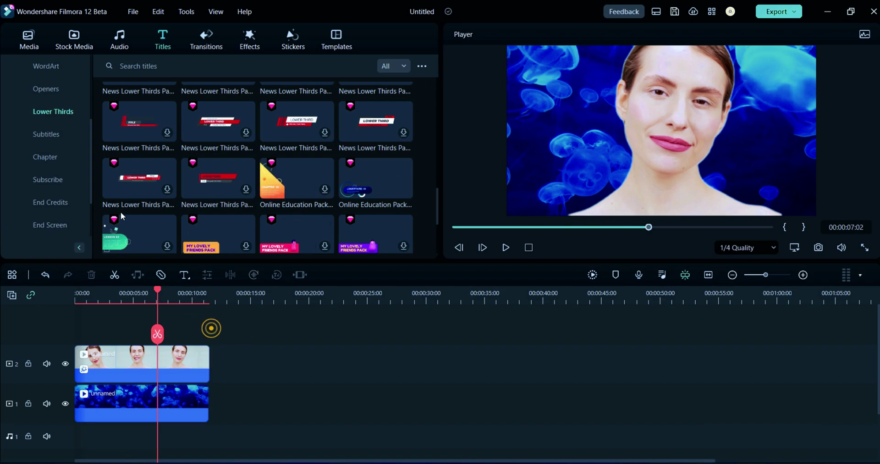
- Return to project media and play the composite through to its end at about ten seconds
click(33, 37)
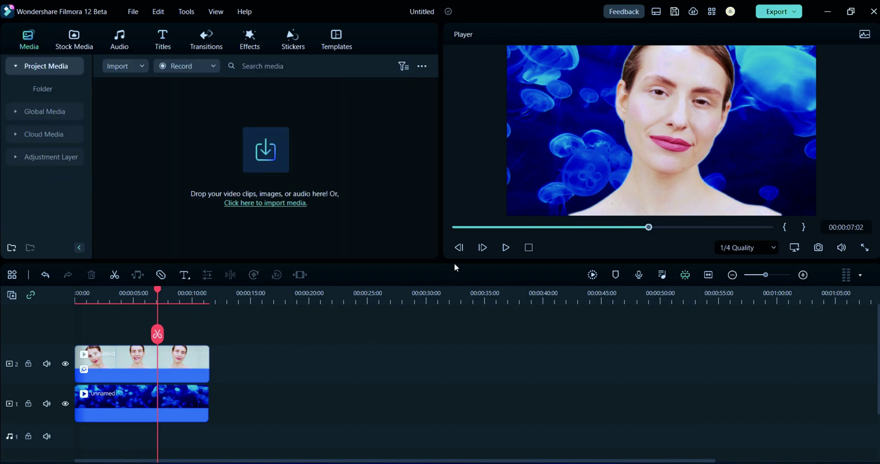
click(506, 247)
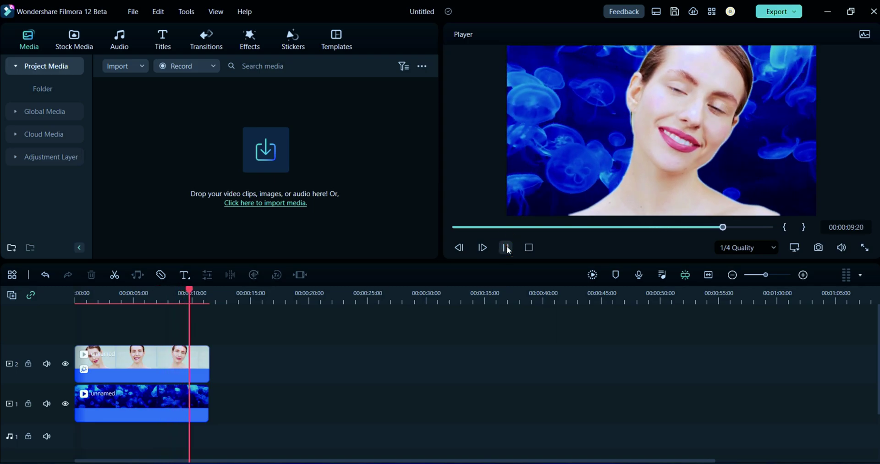
key(space)
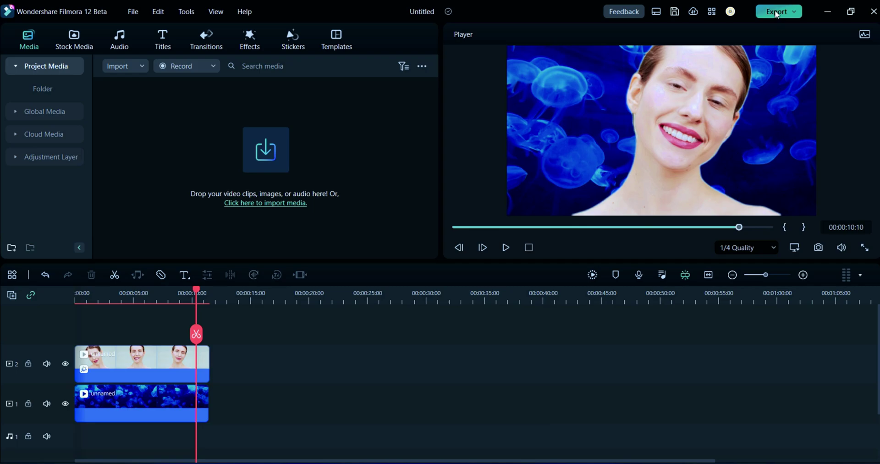
- Export the composite as Filmora Short 02.mov in MOV format at Higher quality
key(ctrl+e)
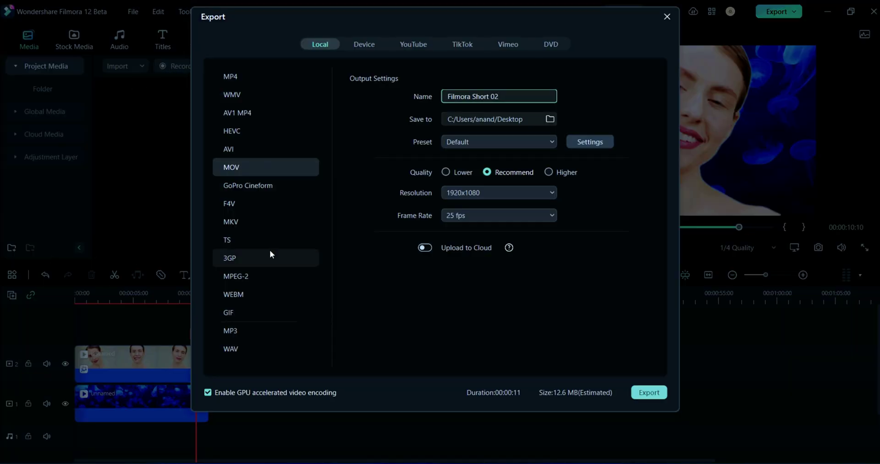
click(469, 213)
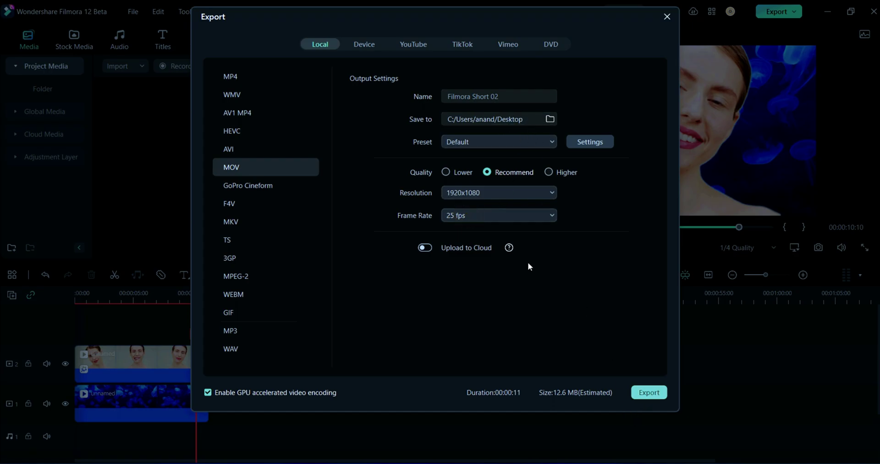
click(549, 172)
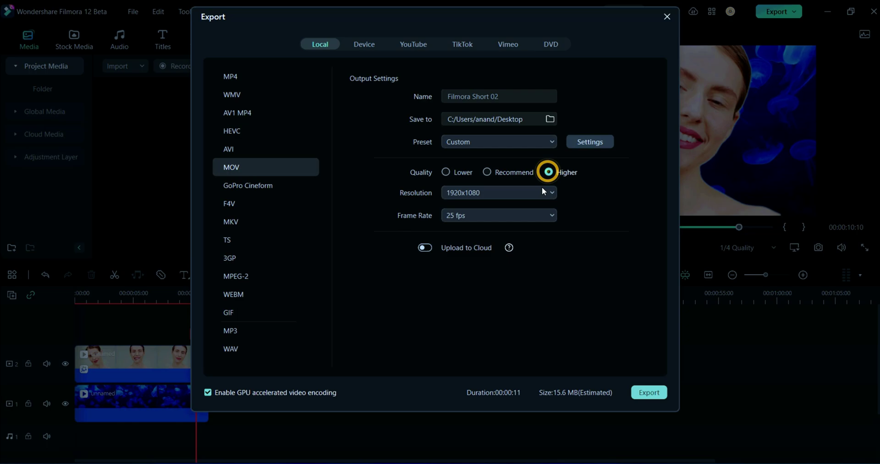
click(646, 392)
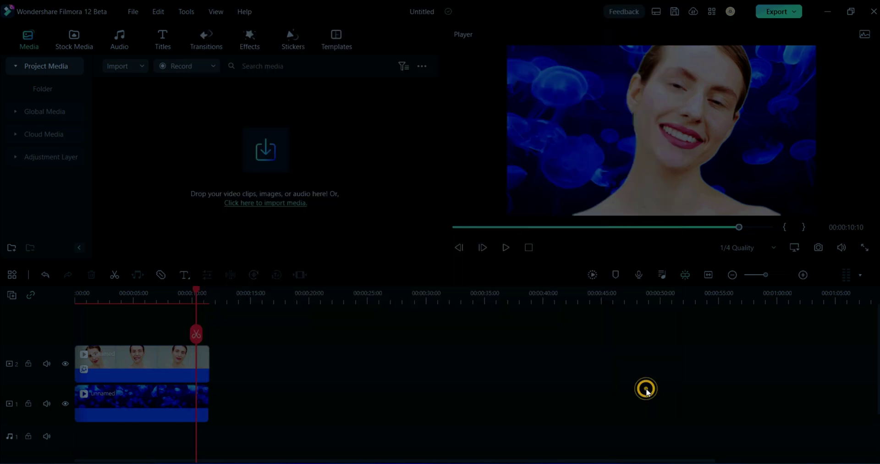